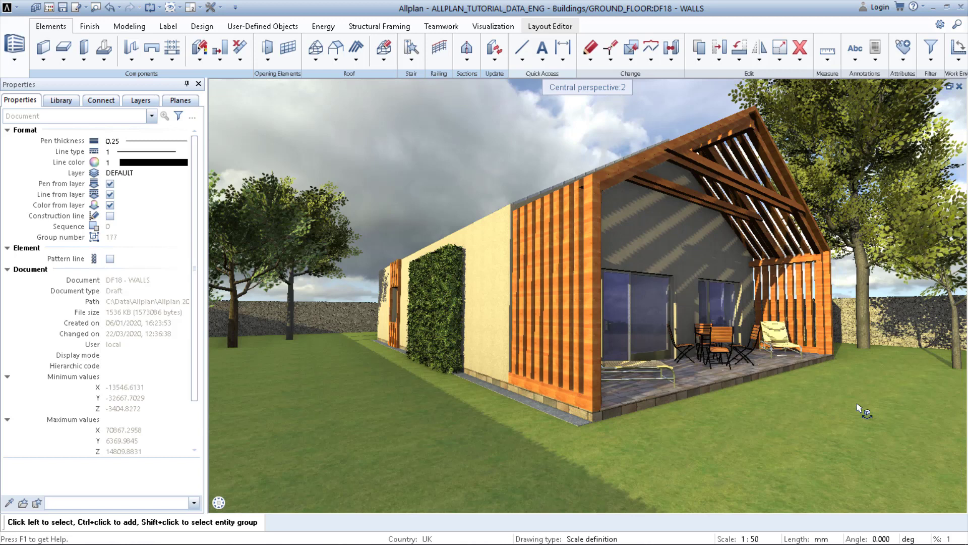
Switch the ribbon to the Visualization tools for surfaces, lights and cameras
left_click(488, 23)
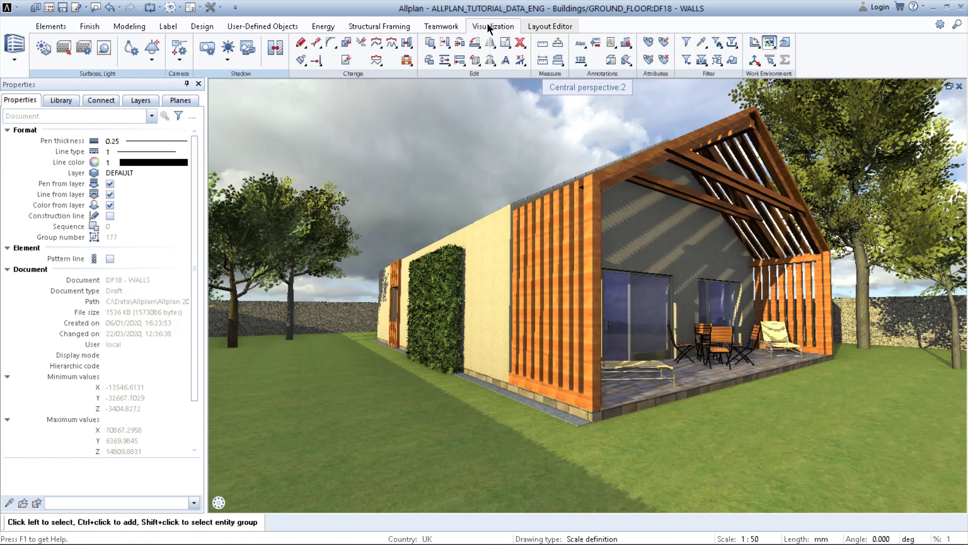
Open Assign Custom Surfaces, browse design > 30YearEdition Materials > Metal facades, then return to the library root
left_click(60, 48)
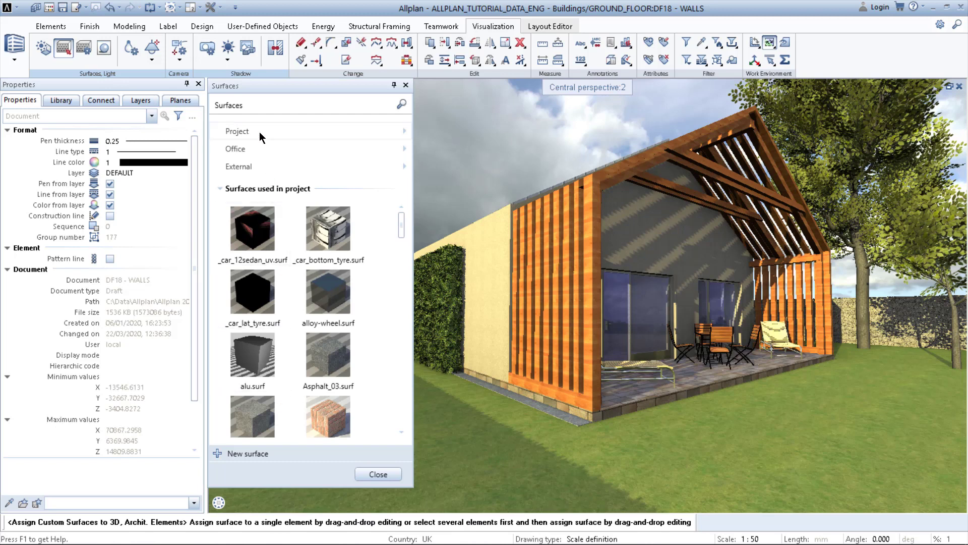
left_click(264, 148)
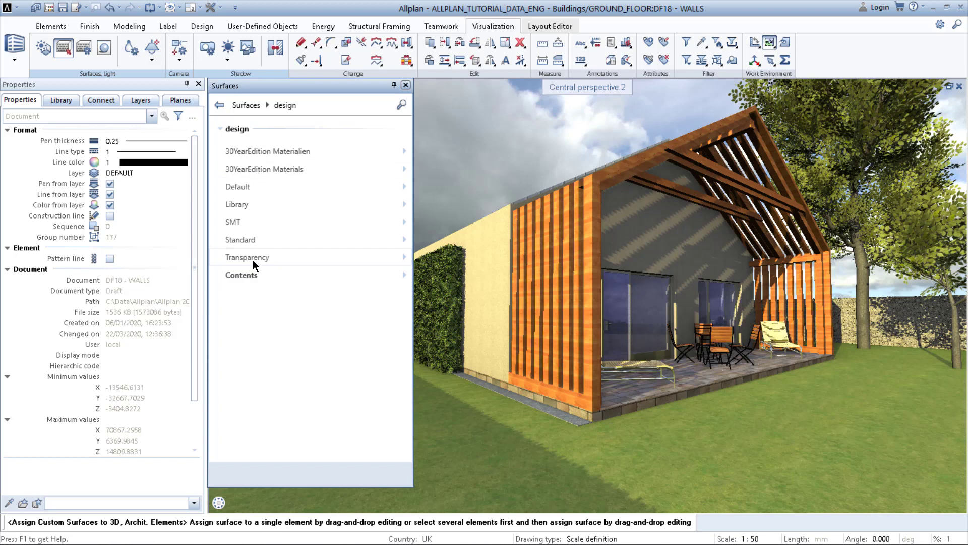
left_click(262, 170)
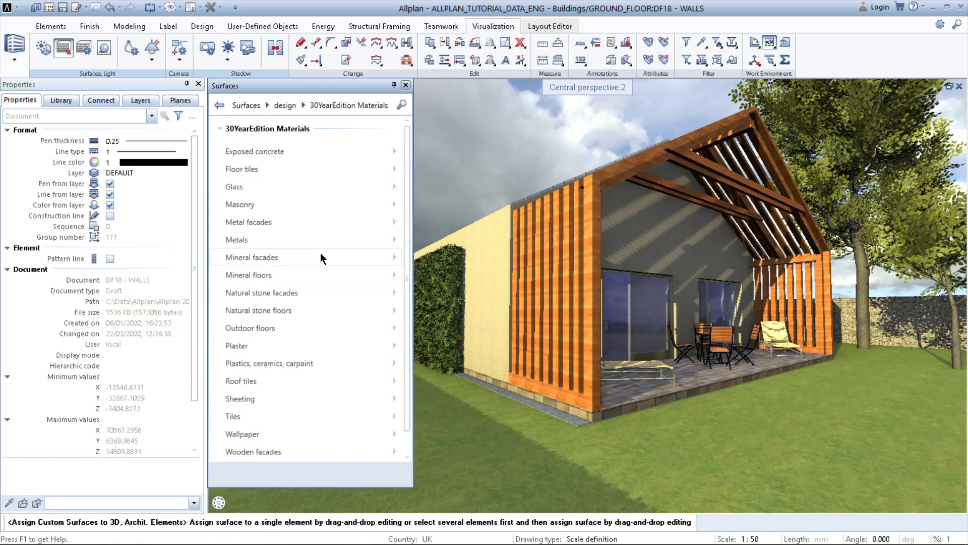
left_click(269, 223)
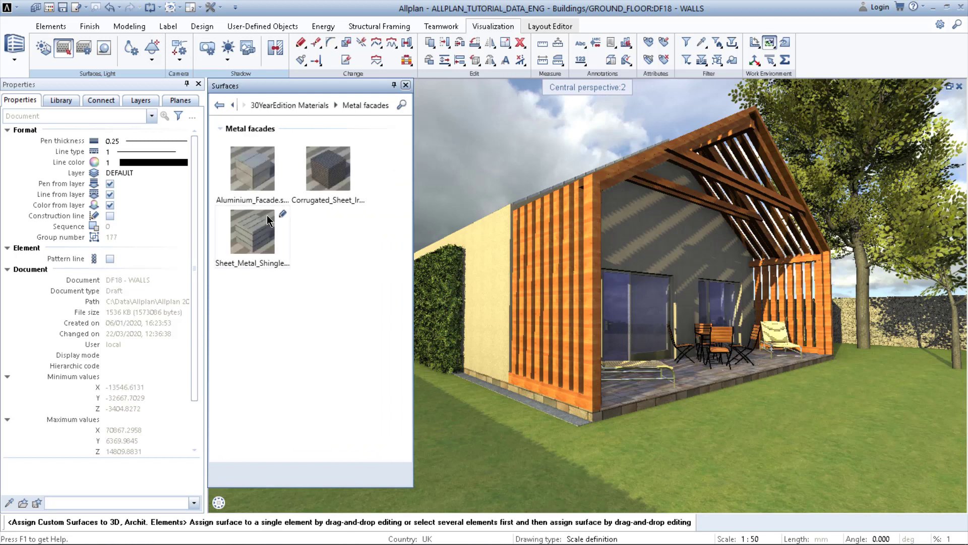
left_click(219, 105)
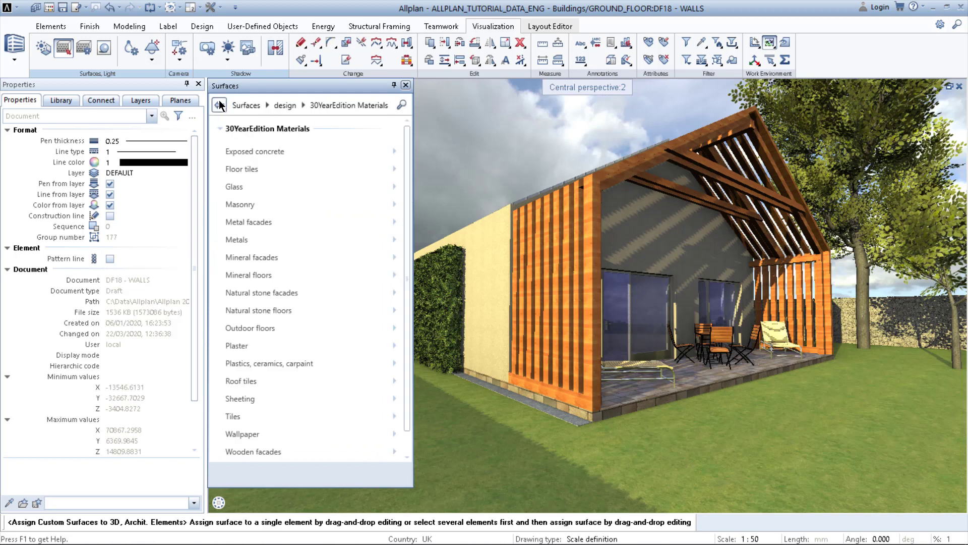
left_click(219, 105)
left_click(219, 104)
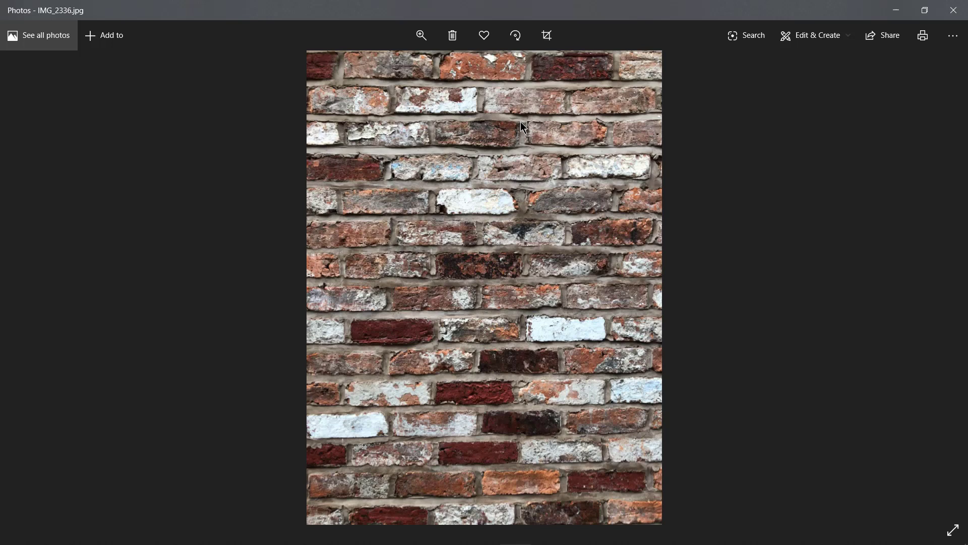
key("alt+Tab")
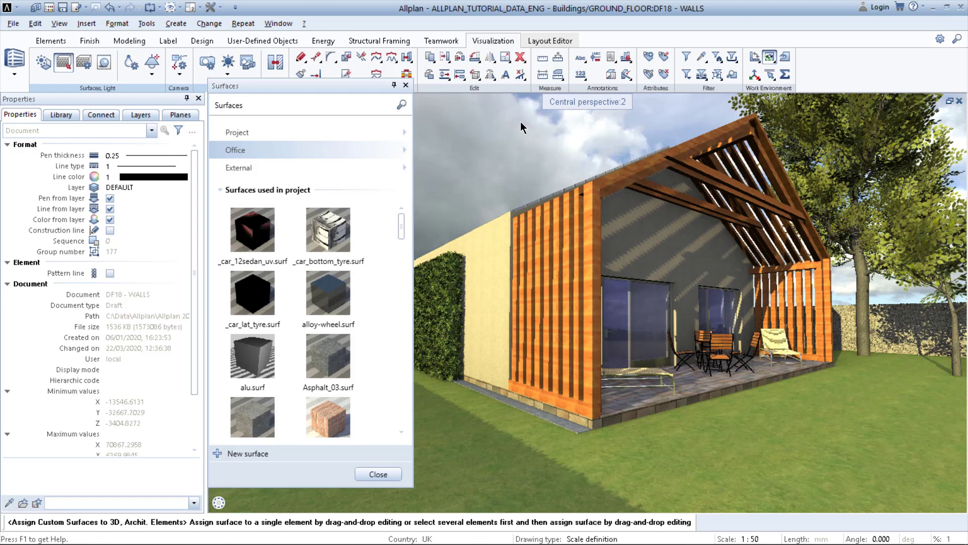
Start a new surface, toggle the preview between sphere and cube, and set its colour to red
left_click(218, 453)
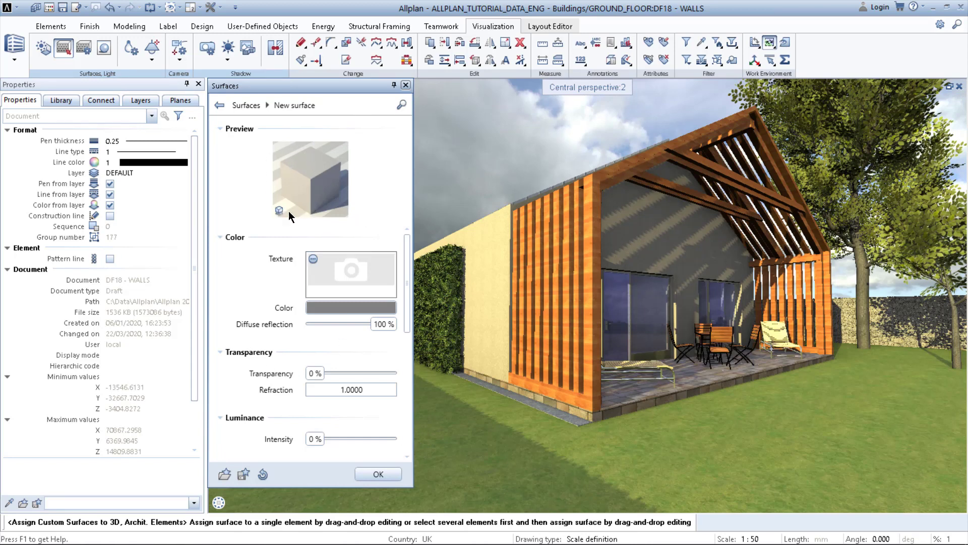
left_click(305, 188)
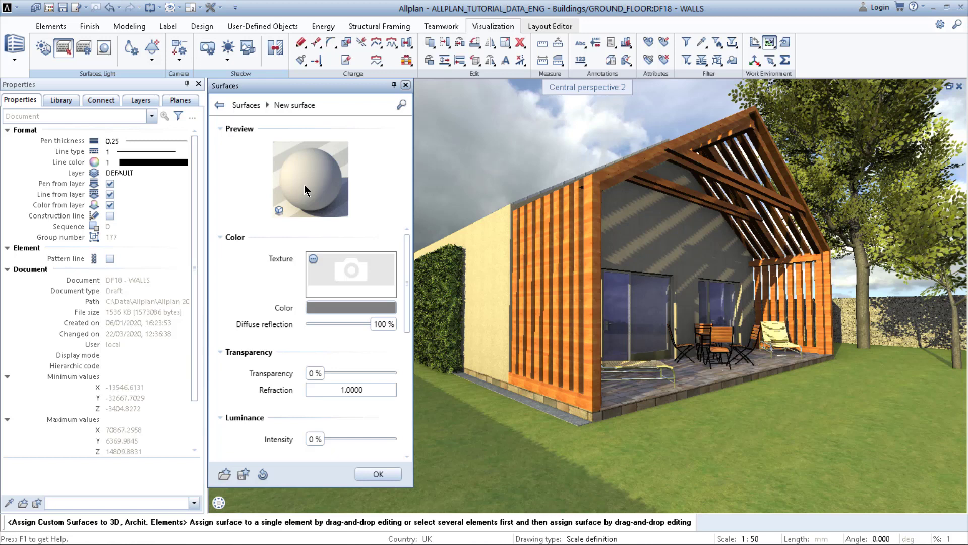
left_click(280, 210)
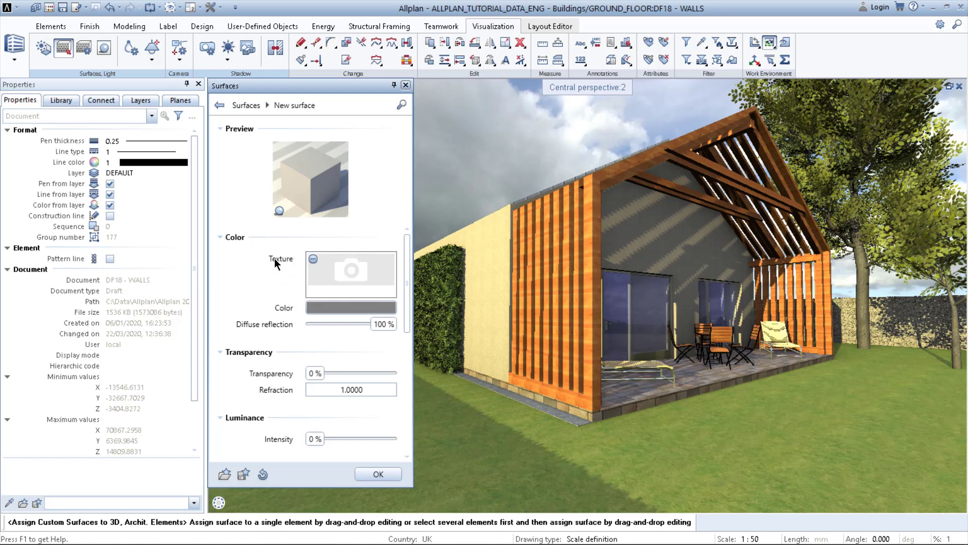
left_click(320, 307)
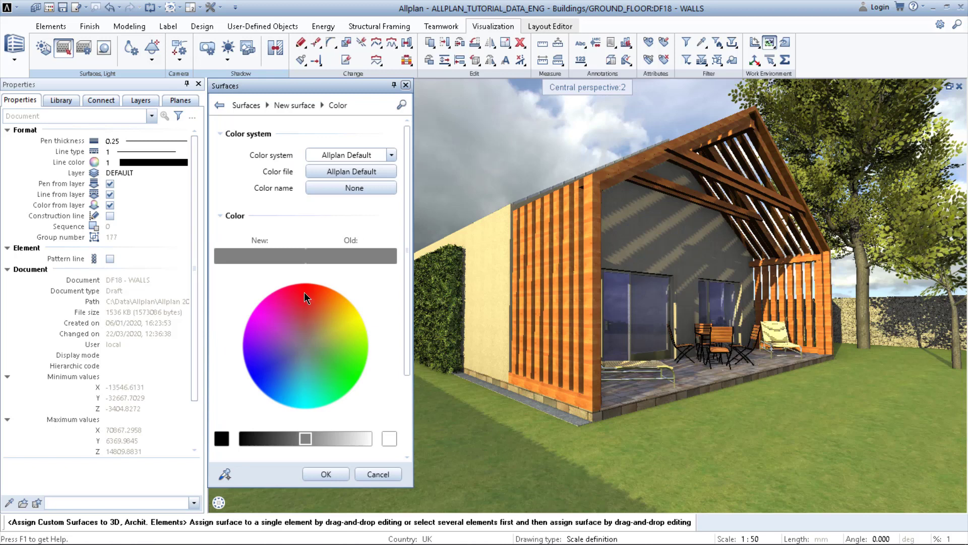
left_click(304, 292)
left_click(323, 474)
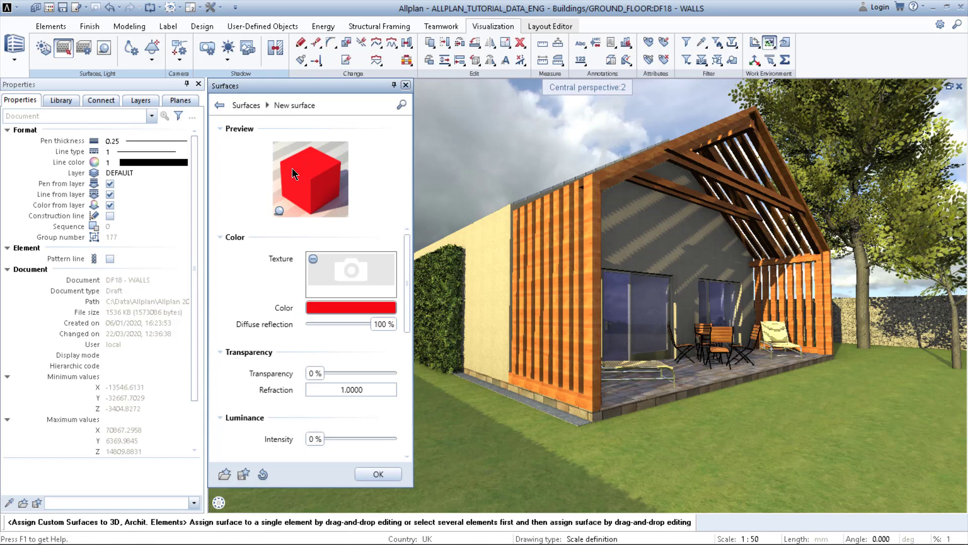
Load brick_01_colour.tif from the design folder as the surface's colour texture
left_click(312, 258)
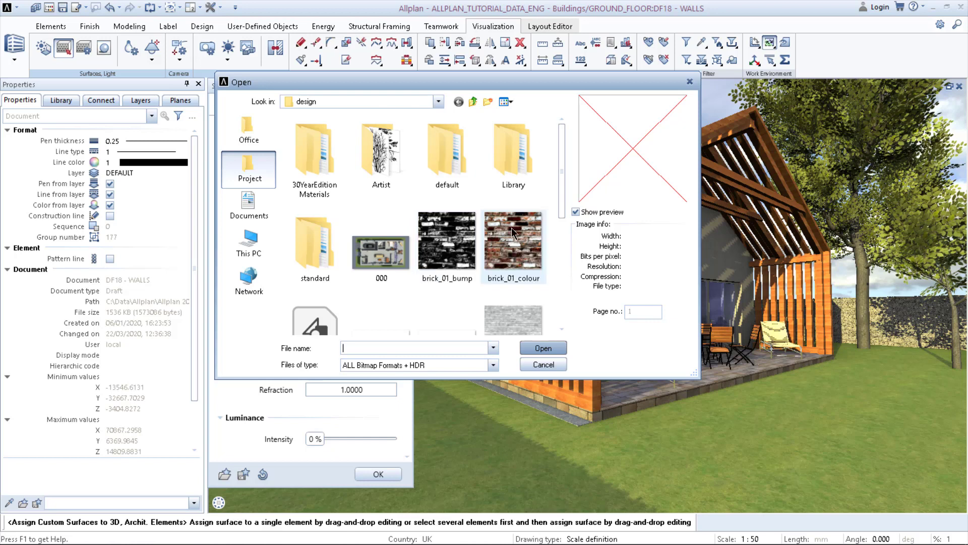
left_click_drag(502, 87, 743, 113)
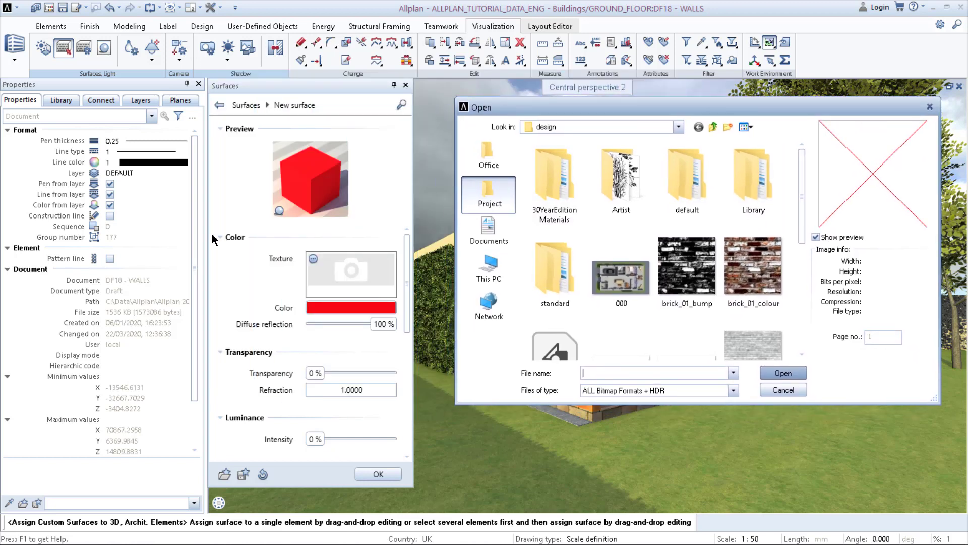
left_click(771, 265)
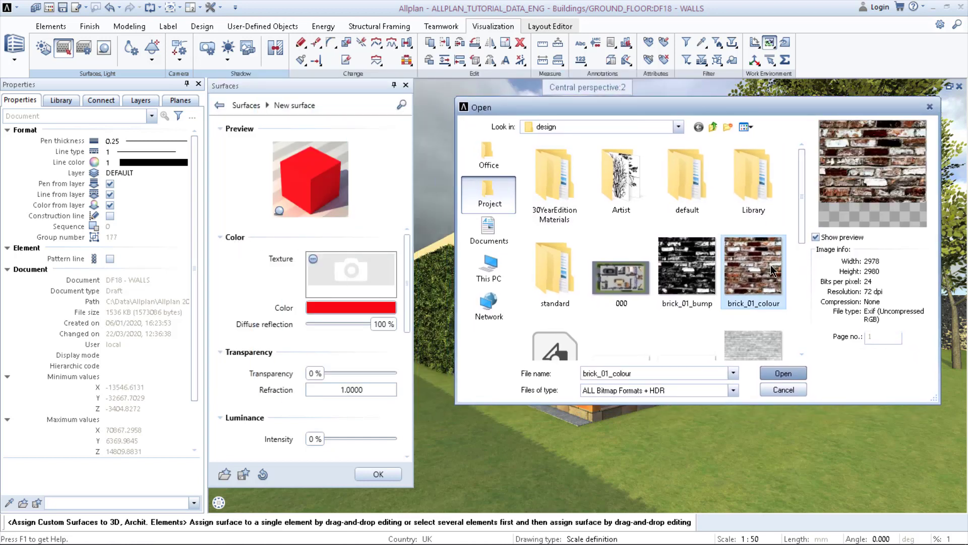
left_click(783, 374)
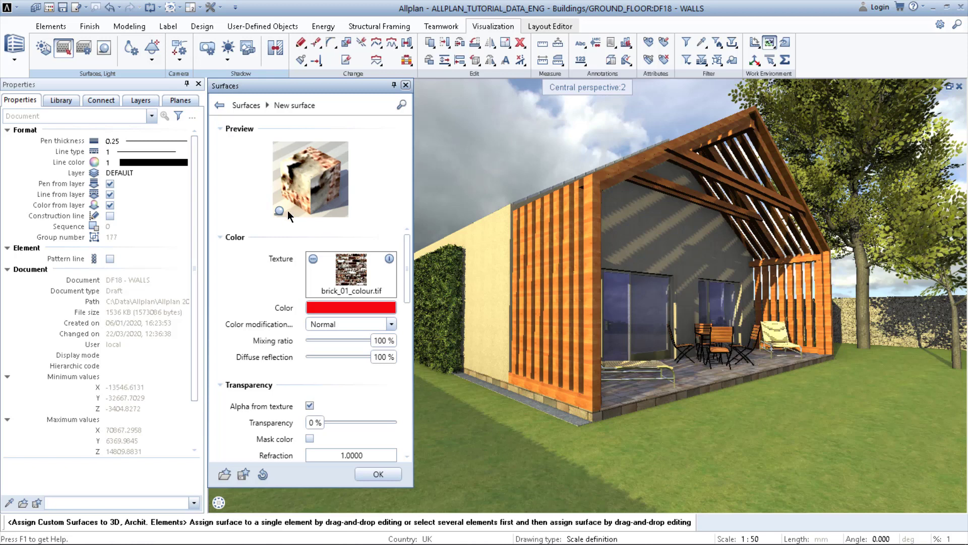
scroll(265, 393, "down", 1)
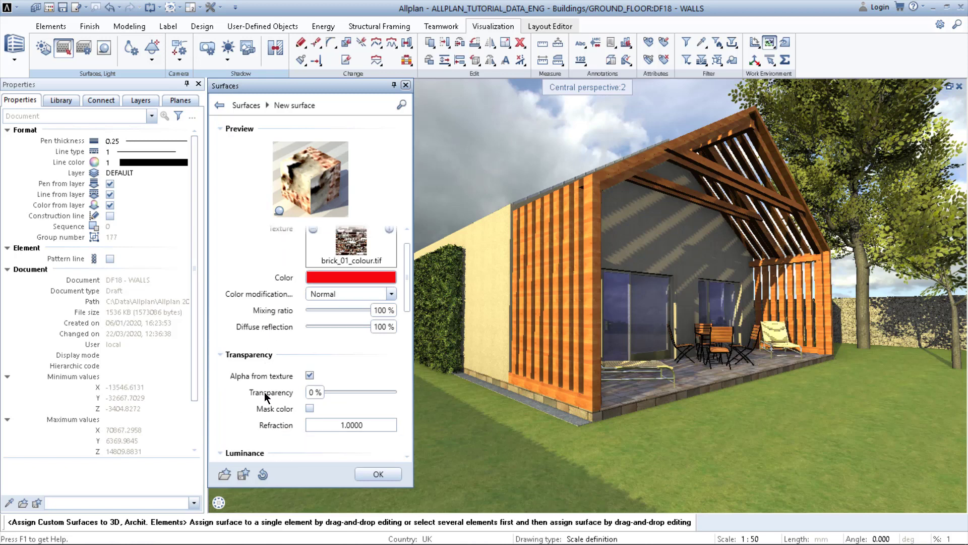
scroll(266, 398, "down", 1)
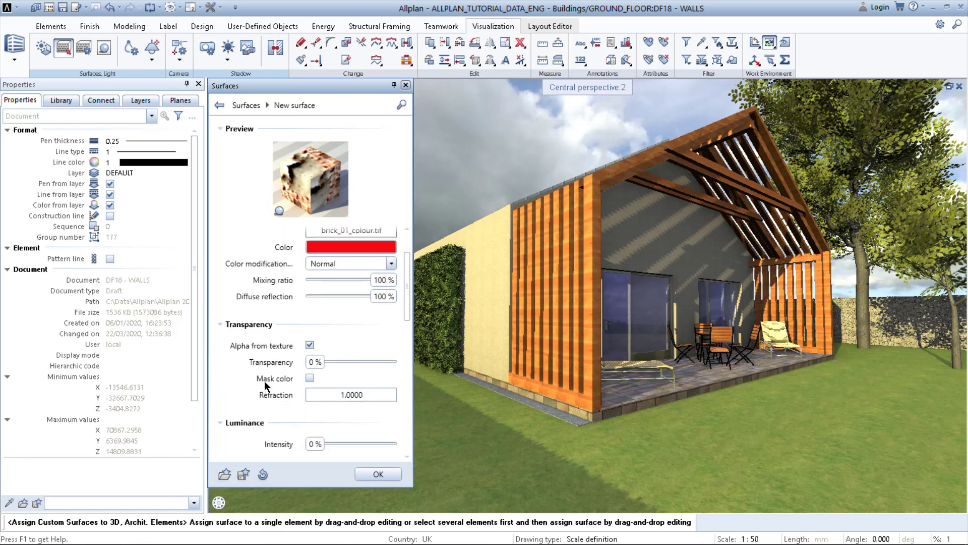
scroll(265, 387, "down", 1)
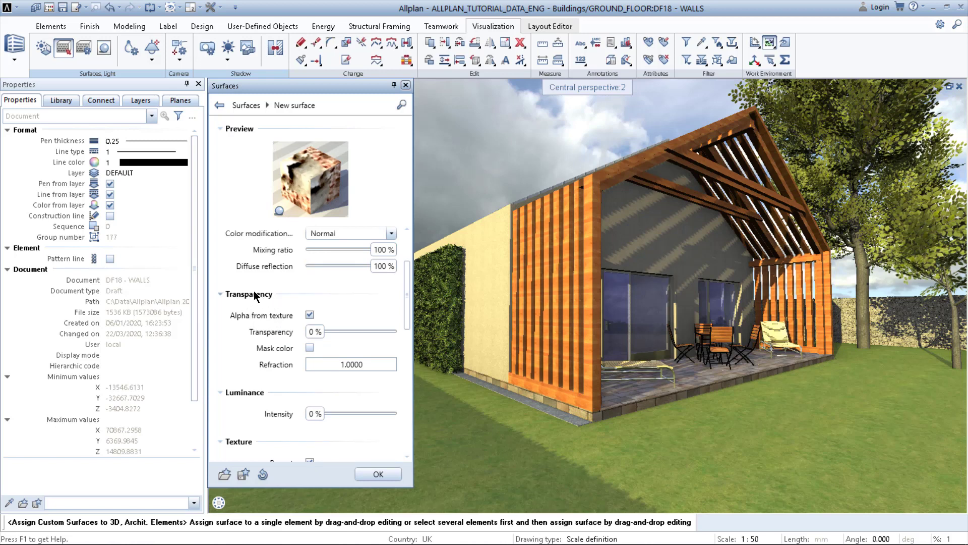
scroll(252, 291, "down", 3)
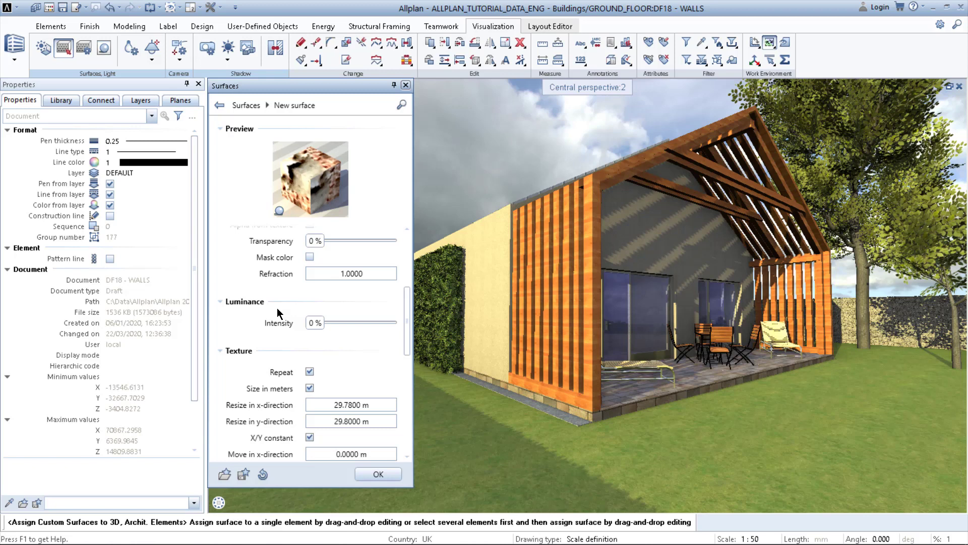
scroll(277, 310, "down", 3)
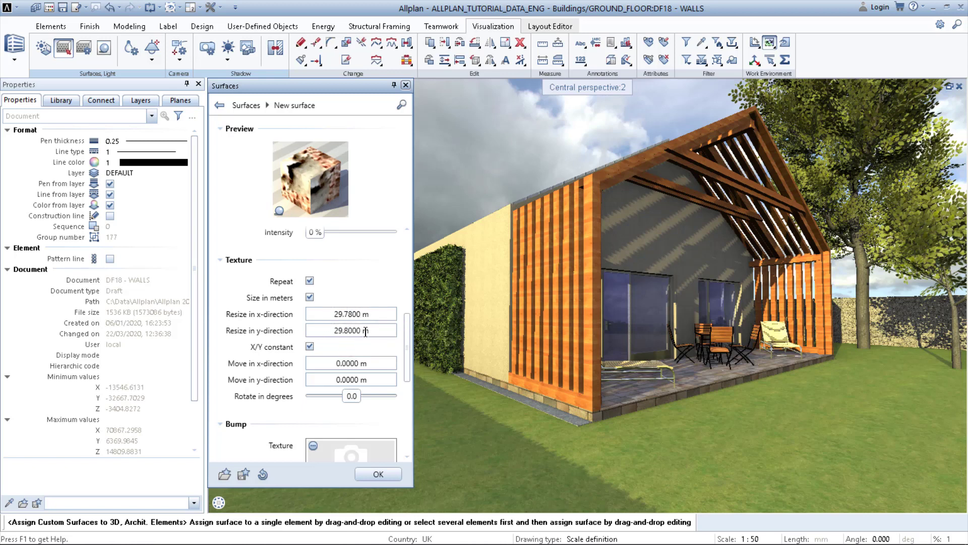
Set the texture size to 1 m in x and y and drag the surface onto the house wall
left_click(311, 311)
type("1")
left_click(368, 328)
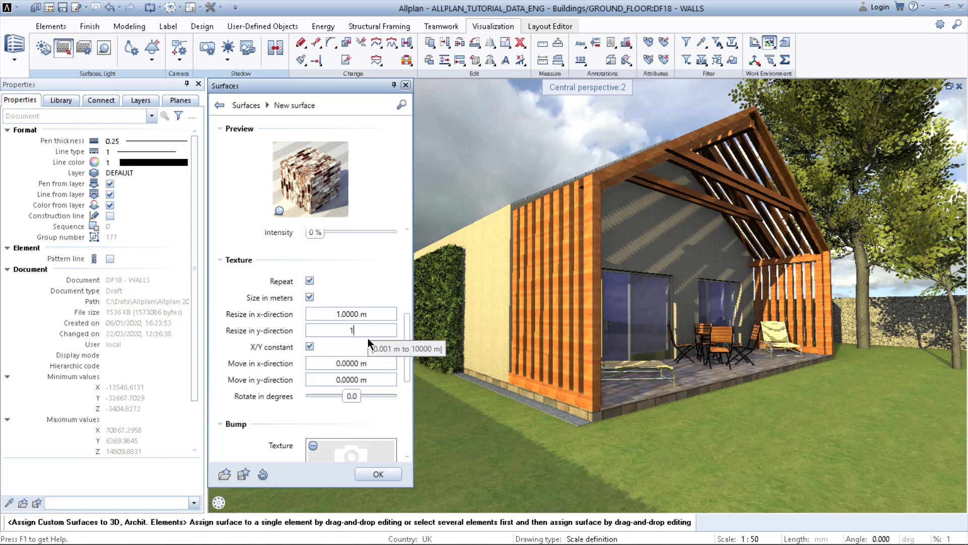
type("1")
key("Return")
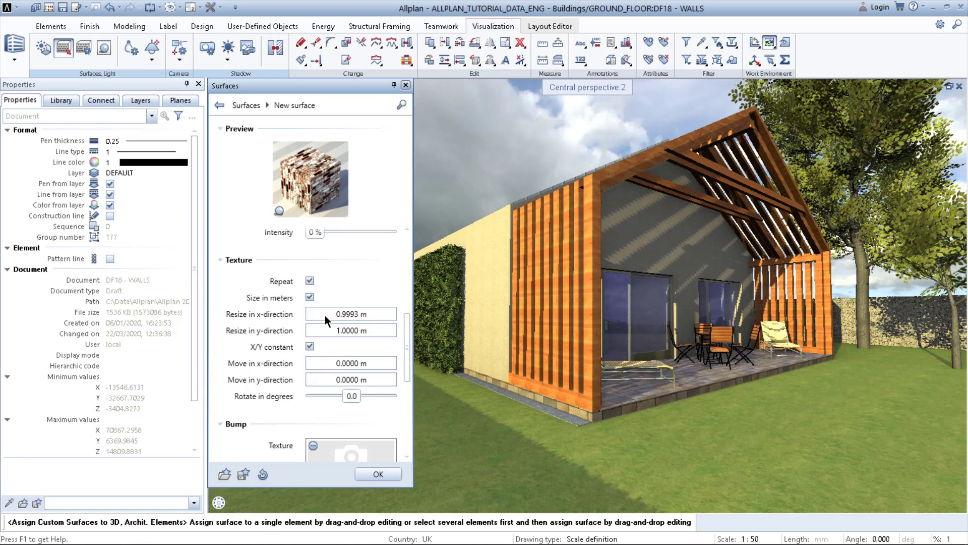
left_click_drag(334, 186, 490, 220)
Try texture rotations of about -82 and 90 degrees, then reset rotation to 0 degrees
left_click_drag(355, 398, 340, 396)
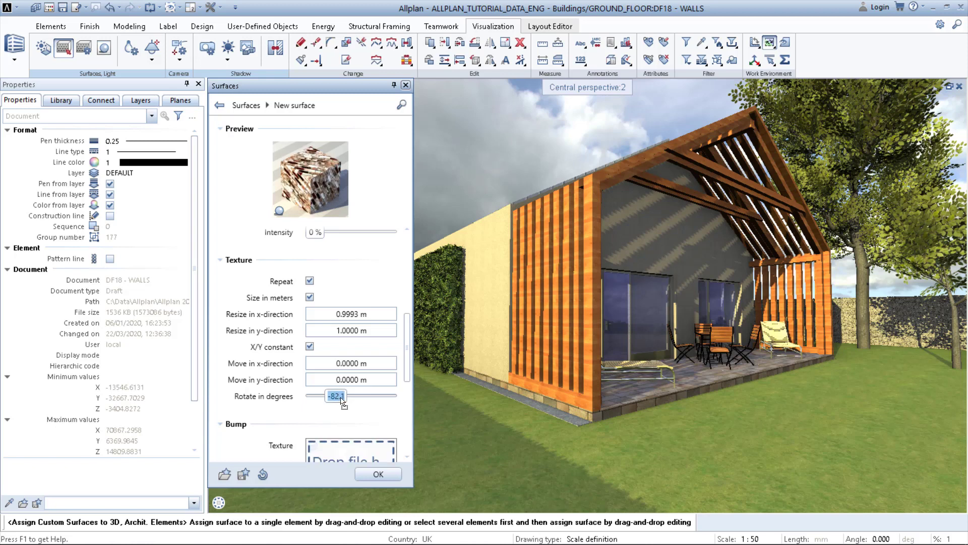
left_click(337, 396)
key("Return")
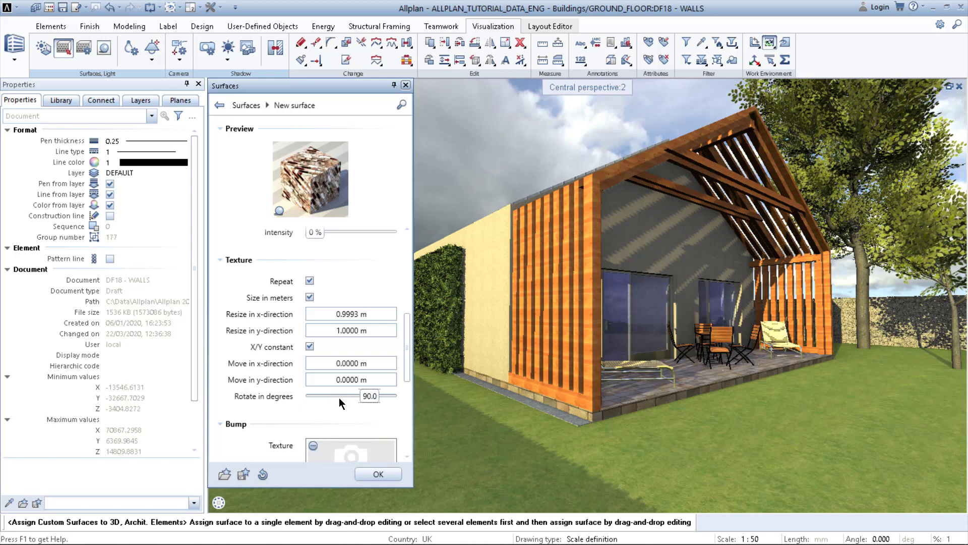
left_click(375, 396)
type("0")
key("Return")
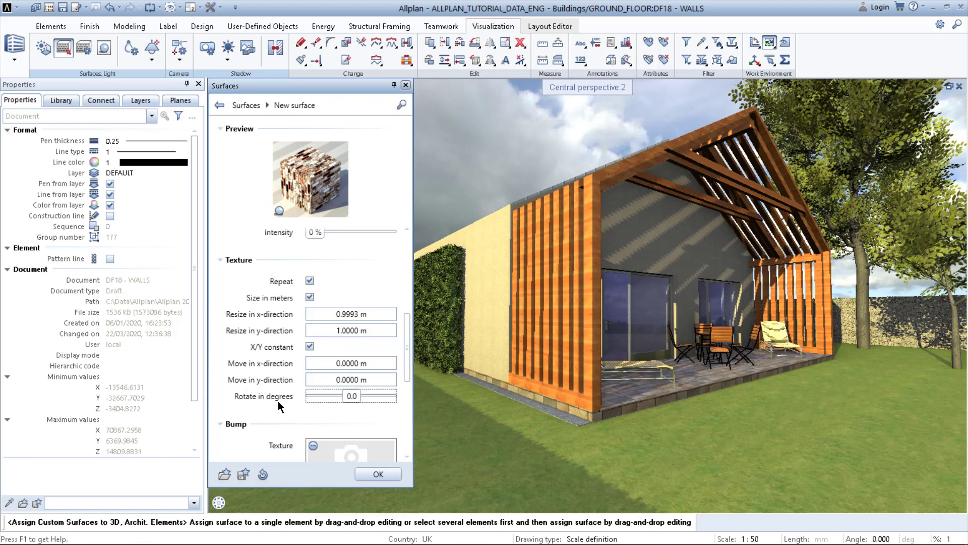
scroll(278, 401, "down", 4)
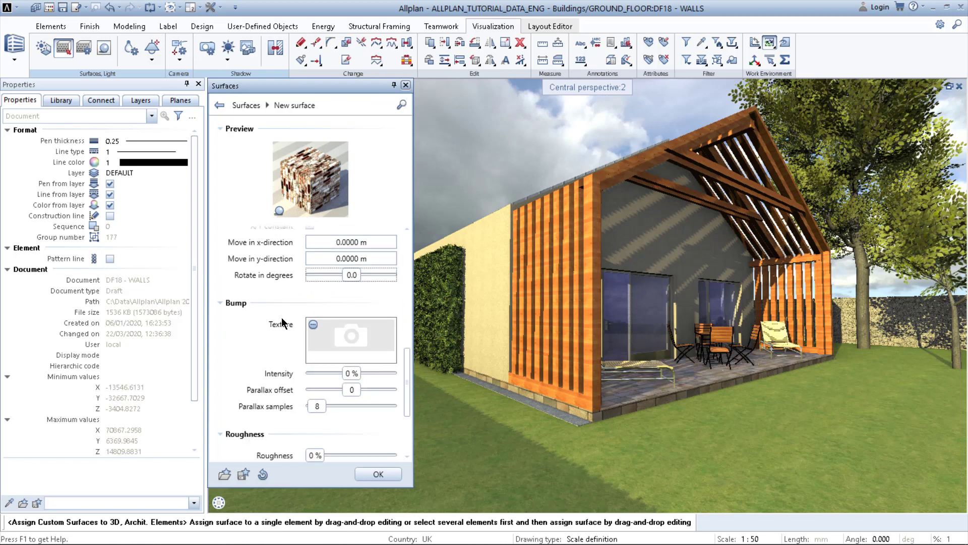
Choose brick_01_bump from the design folder as the Bump texture file
scroll(255, 324, "down", 1)
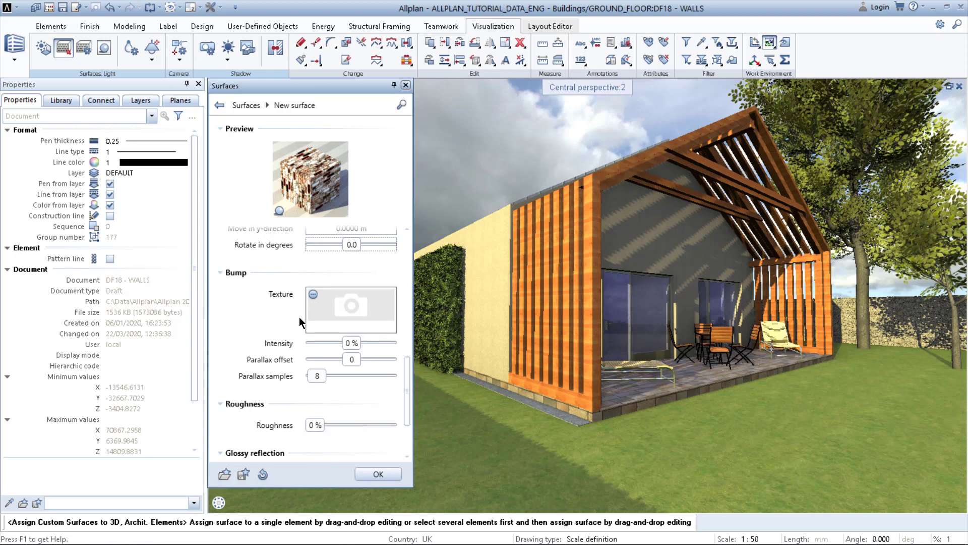
left_click(313, 294)
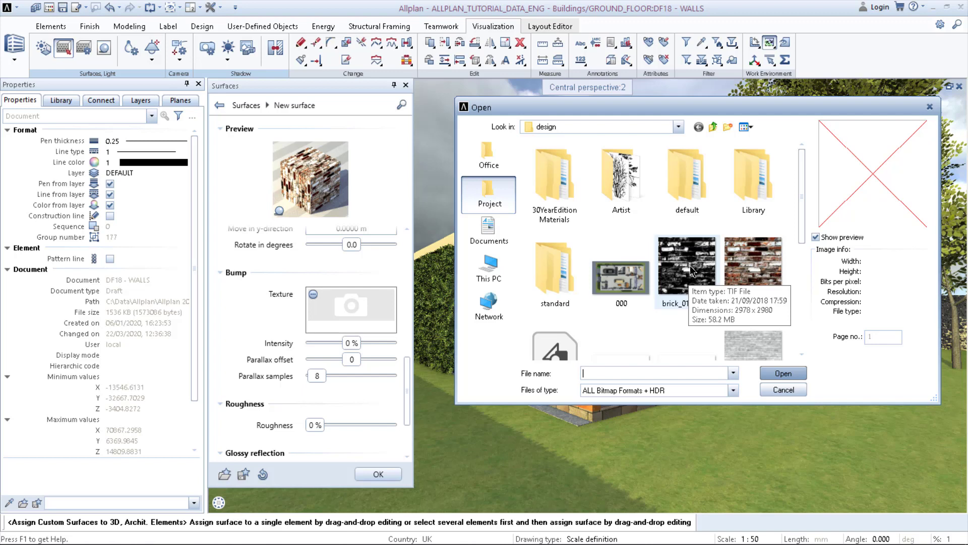
left_click(690, 265)
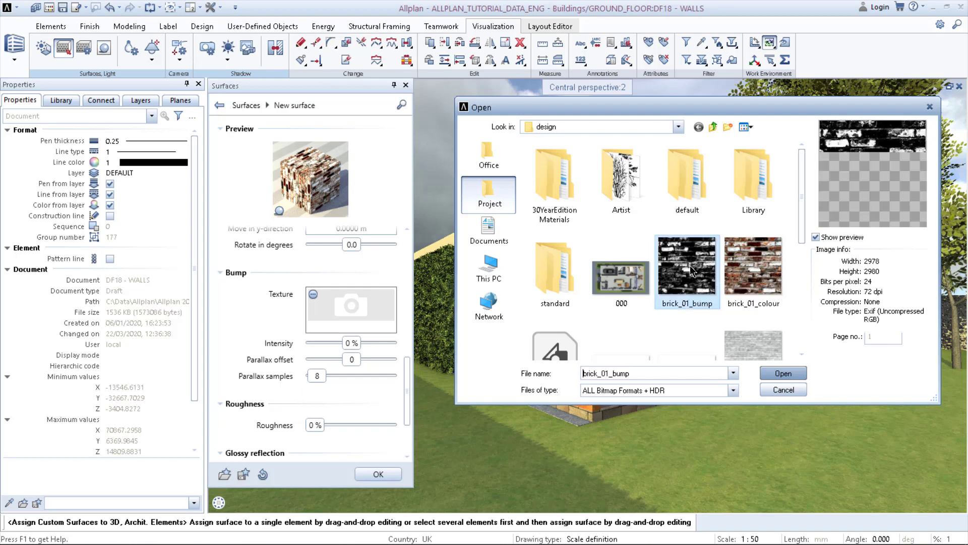
Load brick_01_bump.tif into the Bump texture slot
left_click(782, 373)
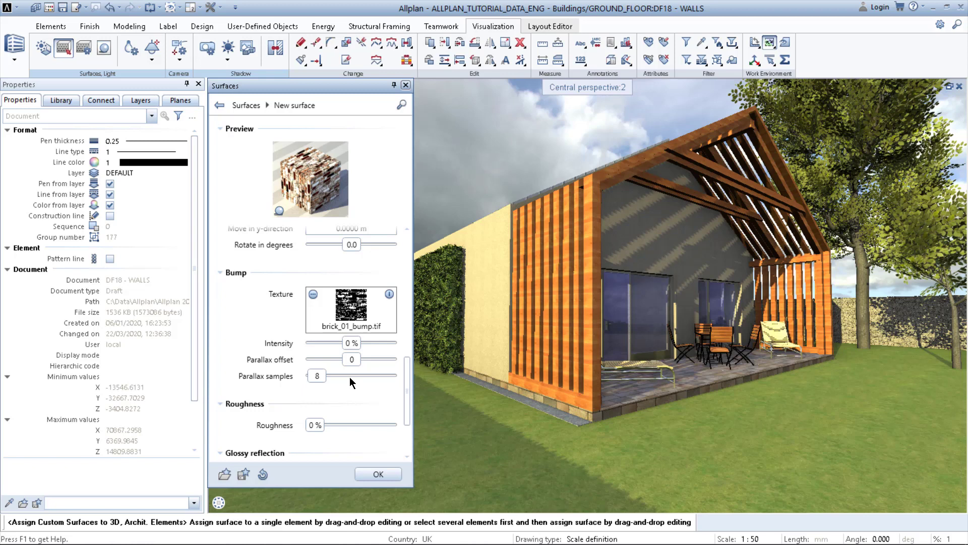
scroll(357, 354, "down", 2)
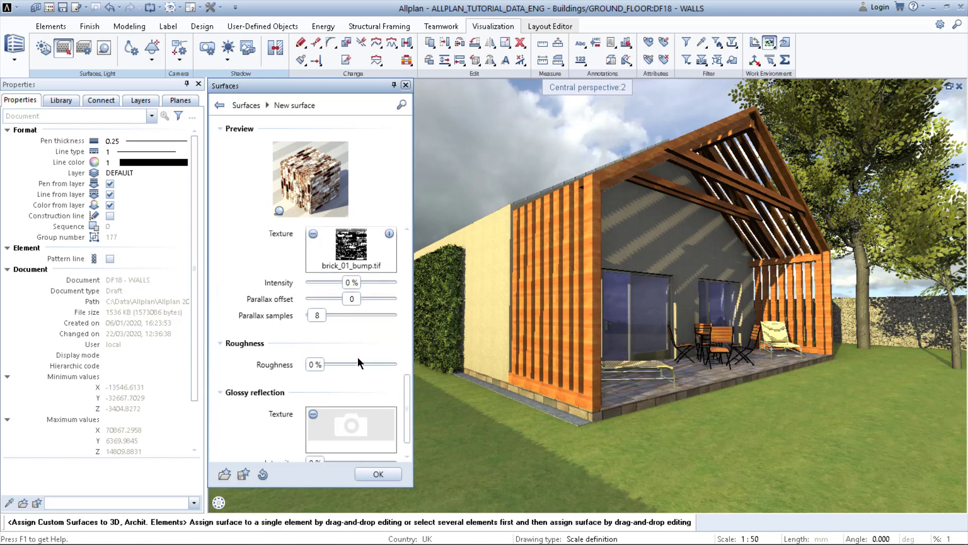
scroll(338, 375, "down", 1)
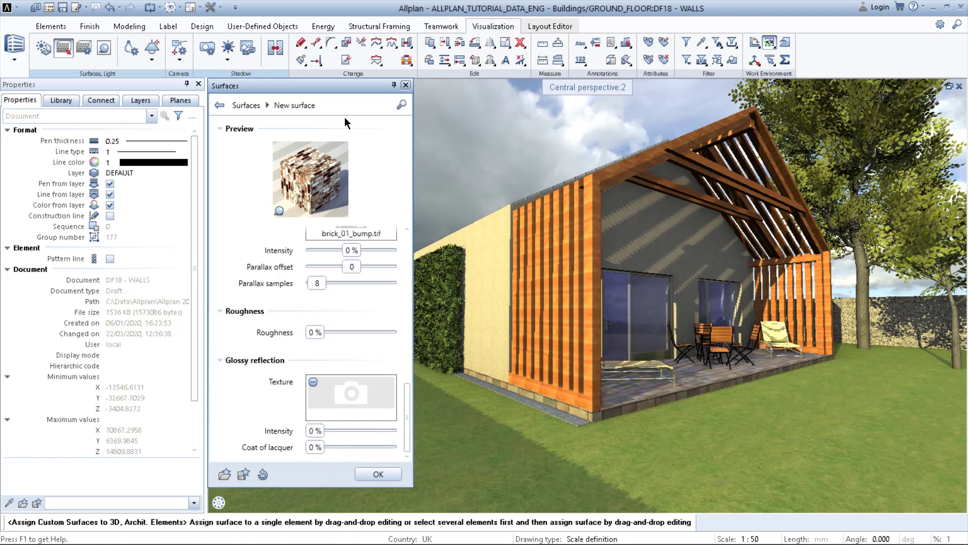
scroll(359, 369, "up", 5)
Confirm the new surface and save it under the file name BRICK_TUTORIAL
scroll(360, 368, "up", 5)
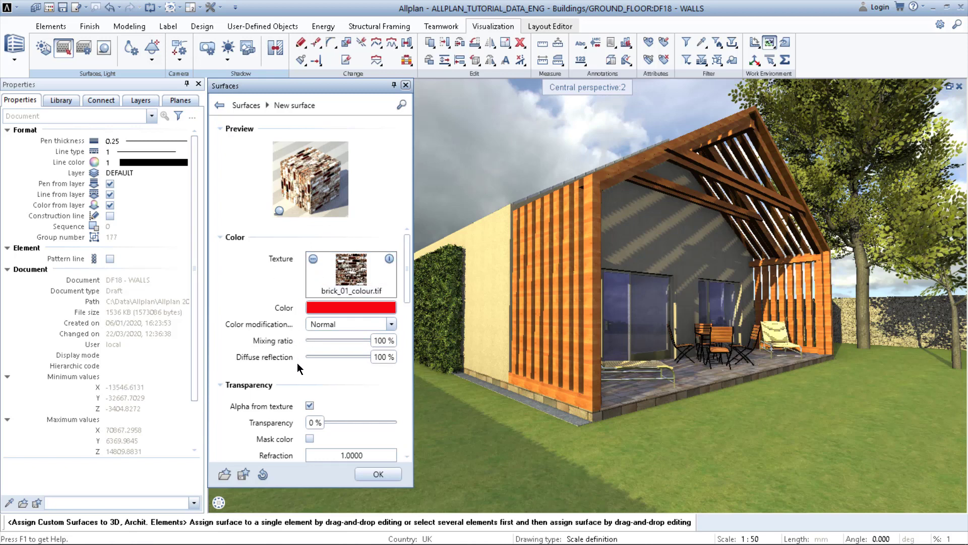
left_click(380, 476)
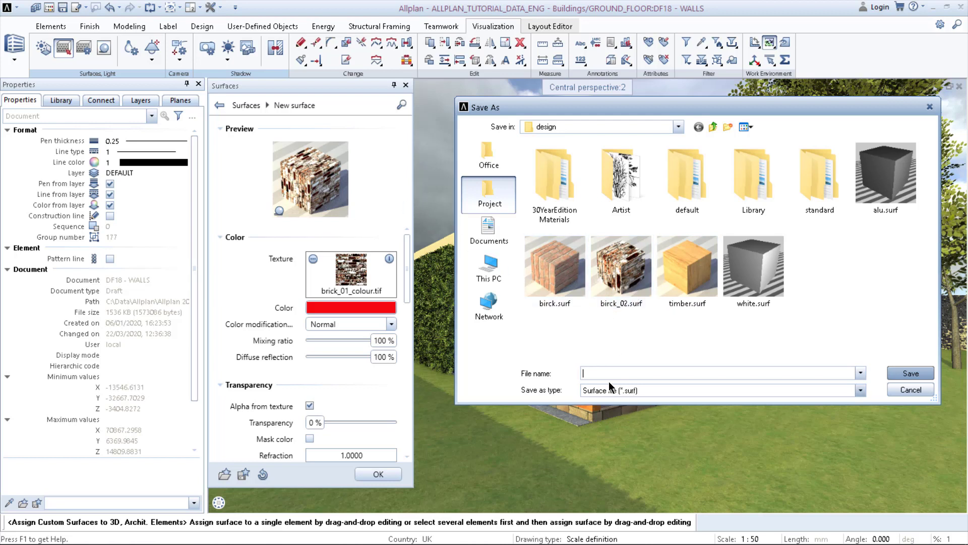
type("BRICK_TUTORIAL")
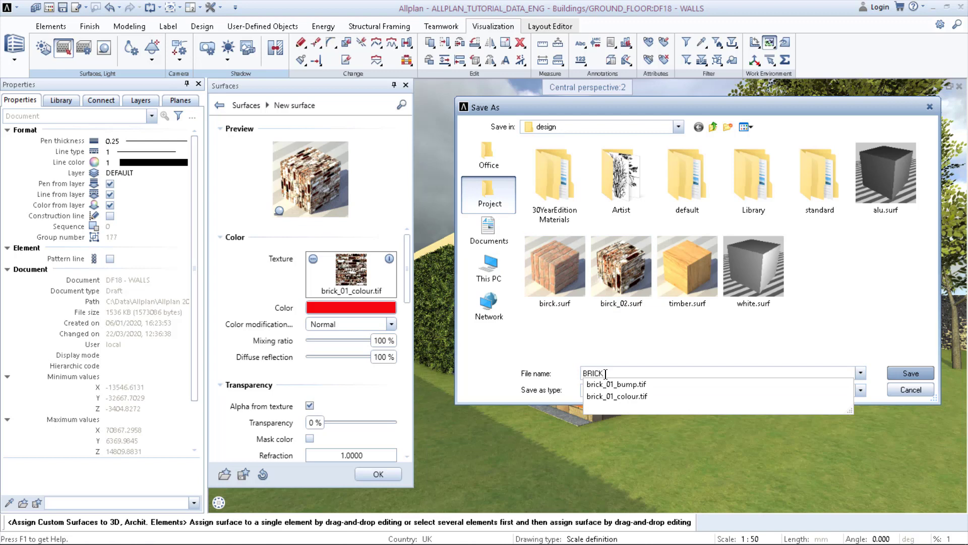
left_click(911, 374)
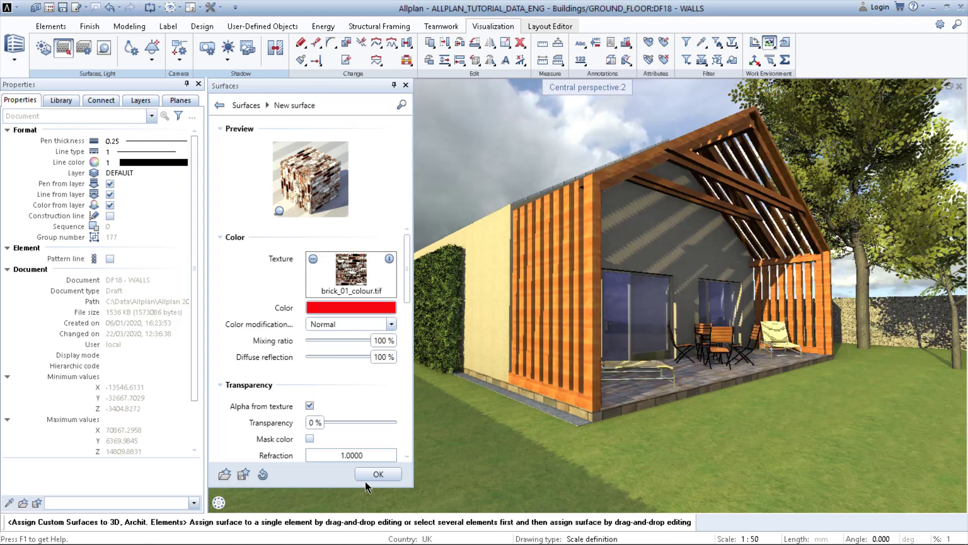
Drag brick_tutorial.surf from Surfaces used in project onto the plastered side walls
left_click(377, 475)
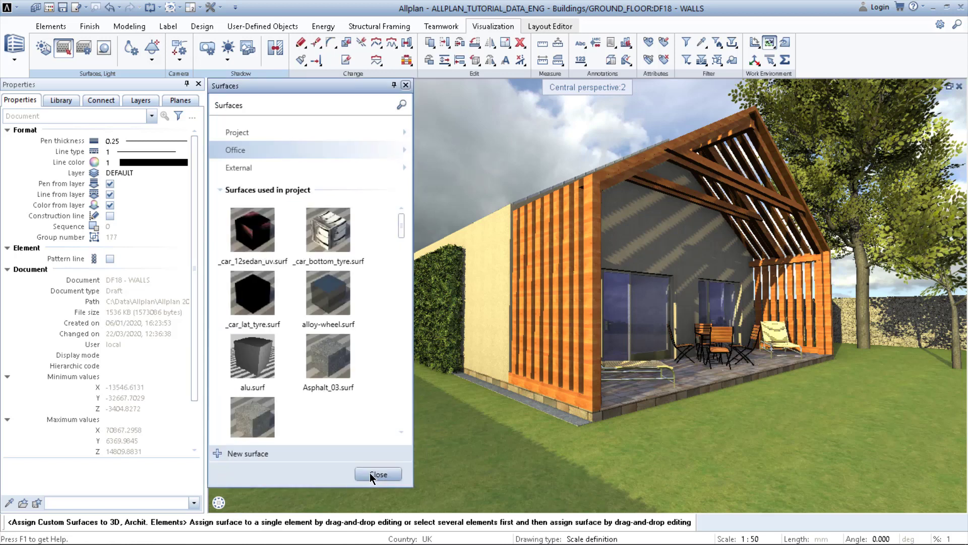
scroll(335, 314, "down", 3)
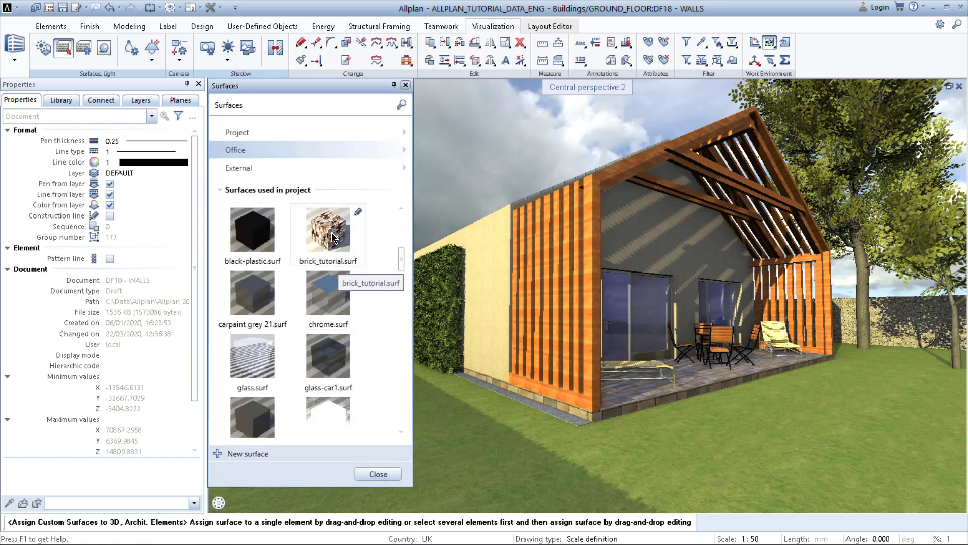
left_click_drag(336, 237, 530, 269)
middle_click_drag(530, 271, 484, 277)
left_click_drag(505, 278, 513, 280)
scroll(655, 353, "up", 5)
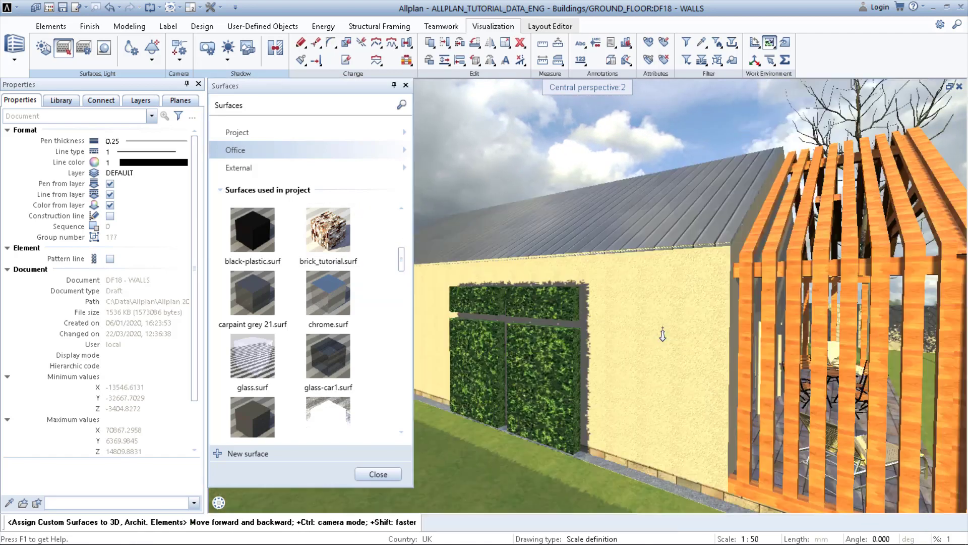
left_click_drag(655, 339, 631, 328)
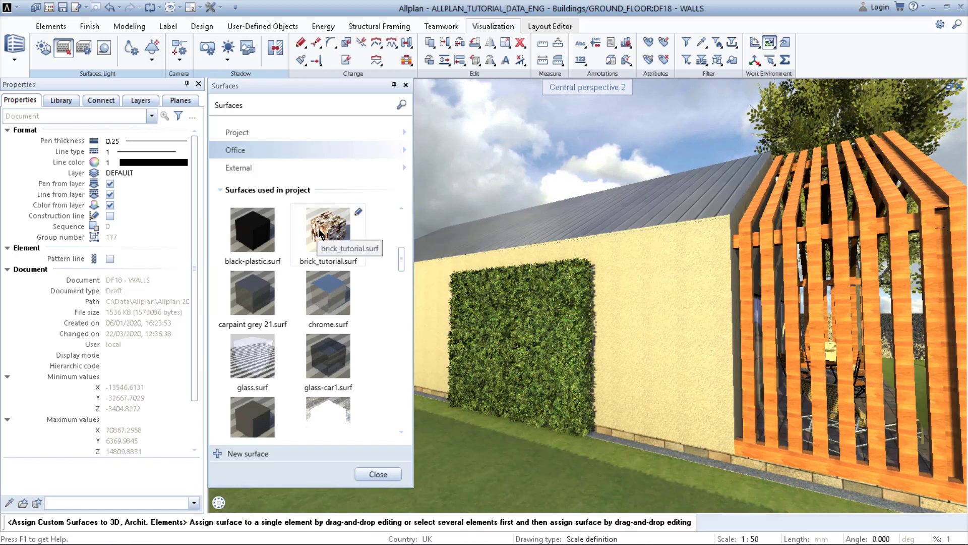
left_click_drag(322, 230, 690, 308)
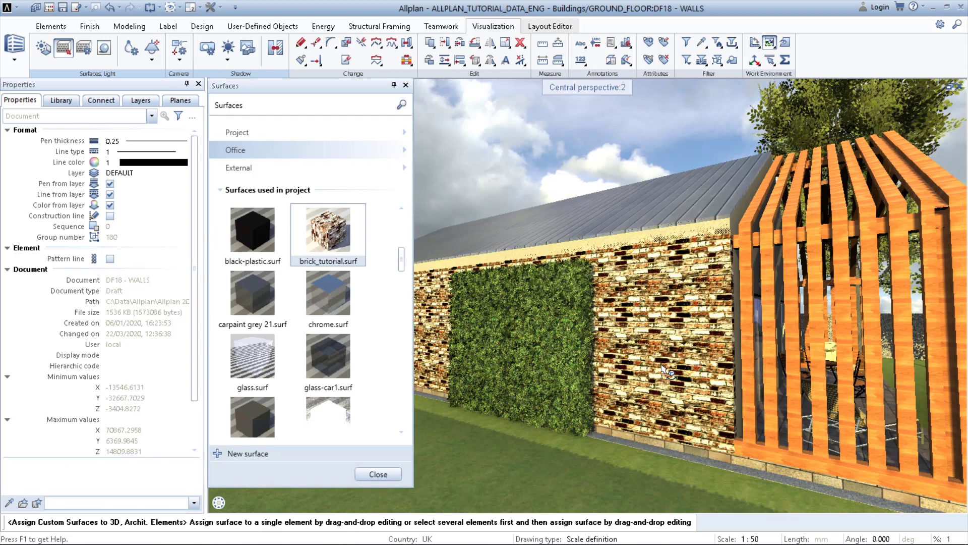
Turn, zoom and shift the view to inspect the brick-covered hedge wall
left_click_drag(665, 376, 499, 373)
scroll(500, 374, "up", 3)
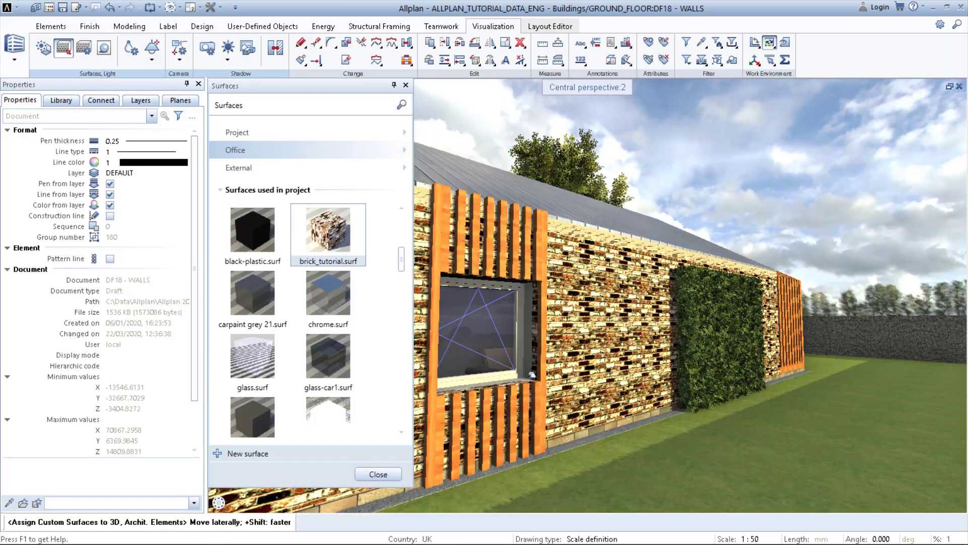
scroll(553, 392, "up", 3)
middle_click_drag(554, 392, 628, 392)
scroll(629, 392, "up", 2)
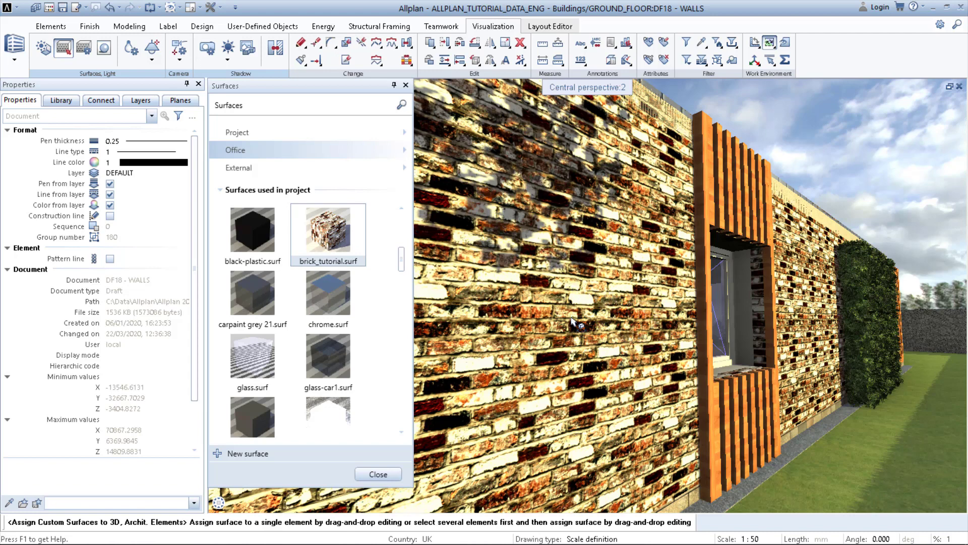
mouse_move(349, 238)
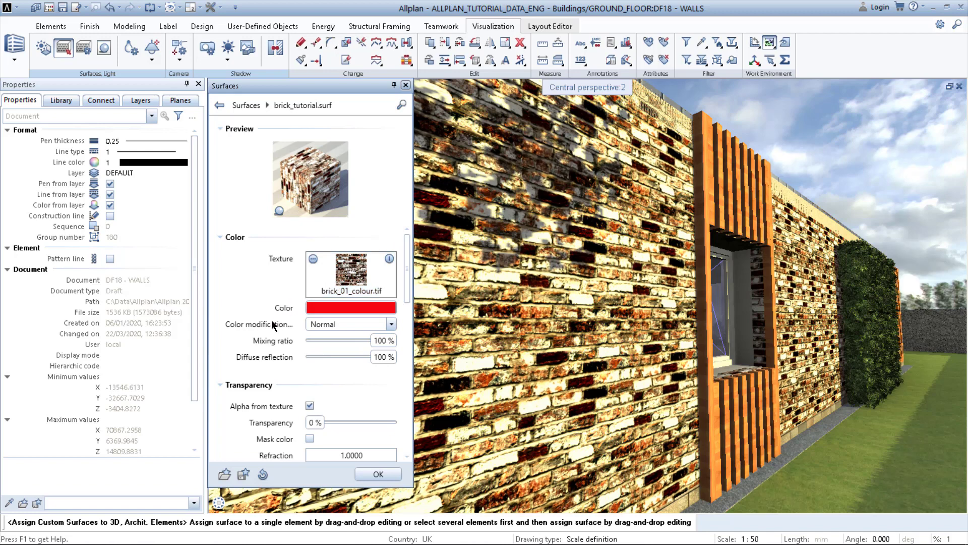
Change the brick_tutorial texture size to 2 m, giving about 1.9987 × 2.0000 m
scroll(272, 320, "down", 3)
scroll(271, 320, "down", 5)
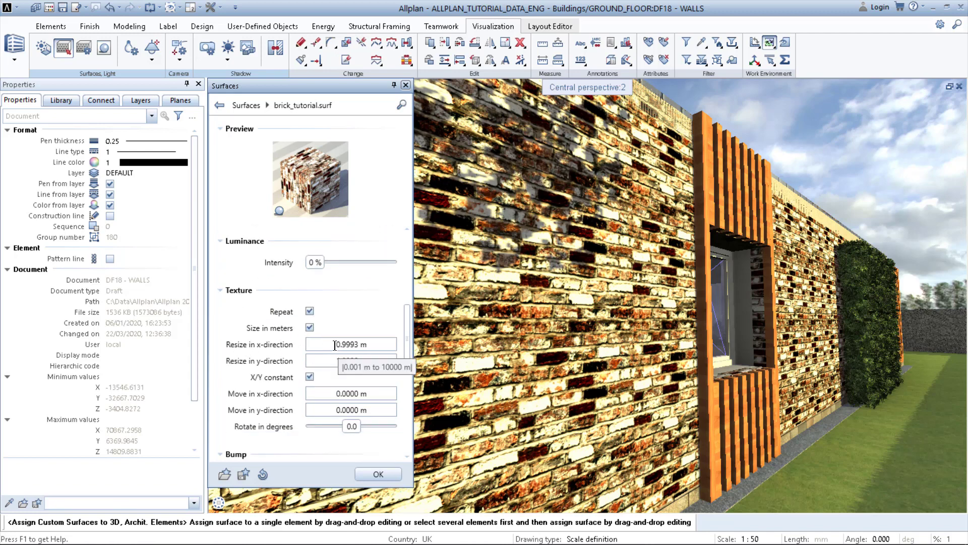
left_click_drag(337, 344, 393, 345)
type("23")
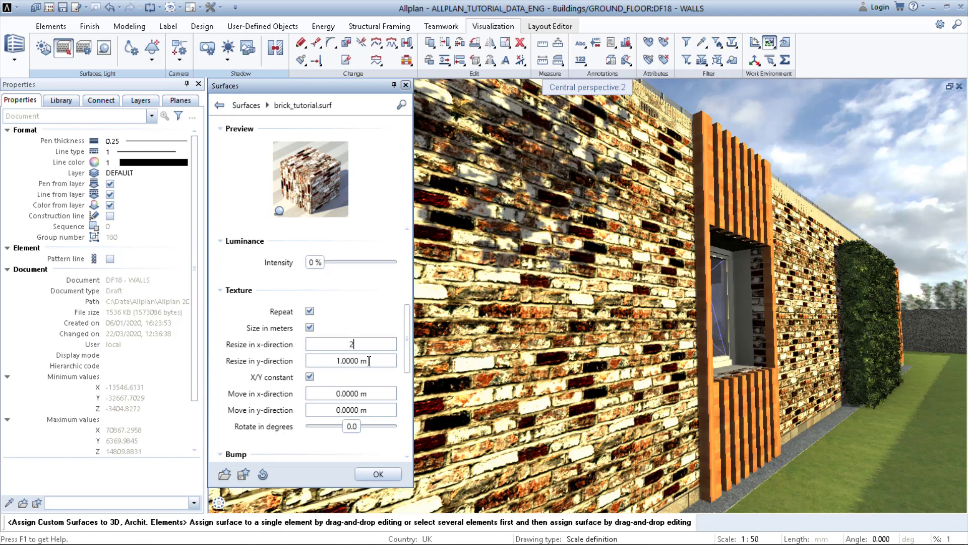
key("Return")
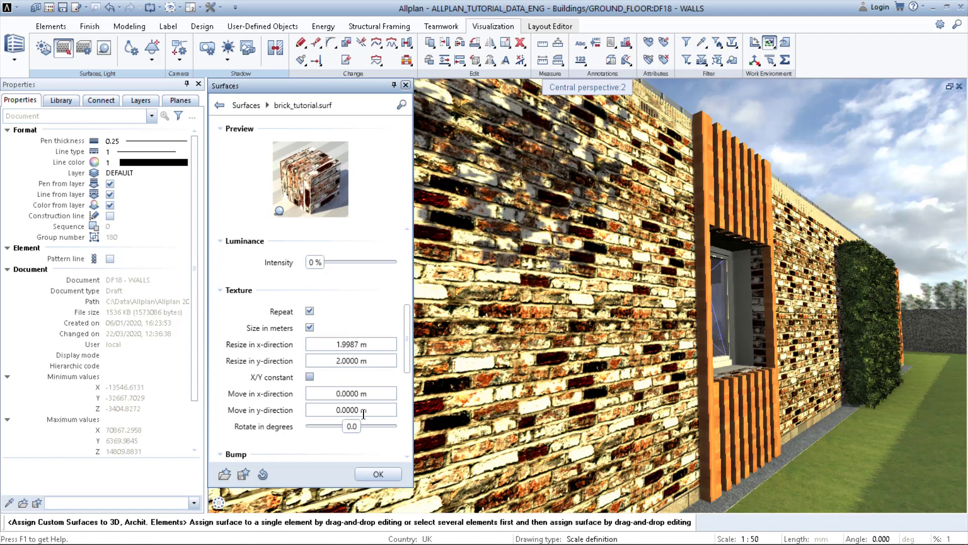
left_click(310, 377)
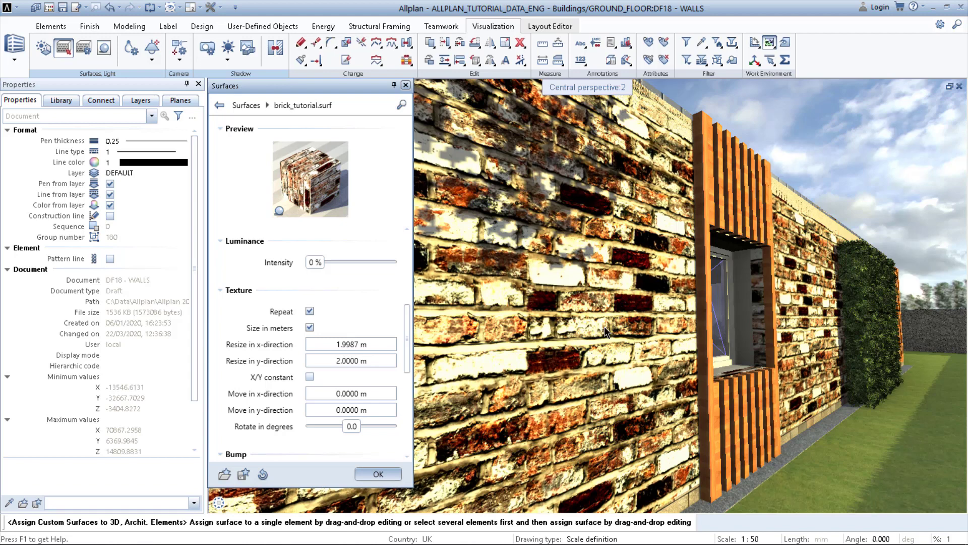
Confirm the surface editor changes and step back to view roof, window, hedge and brick wall
left_click(379, 474)
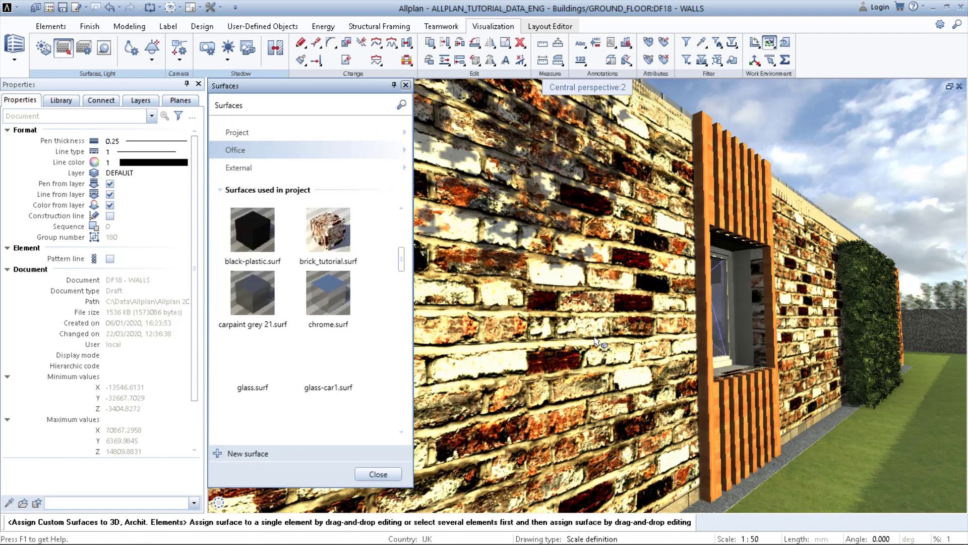
left_click_drag(498, 353, 671, 353)
middle_click_drag(671, 354, 689, 352)
left_click_drag(691, 352, 698, 355)
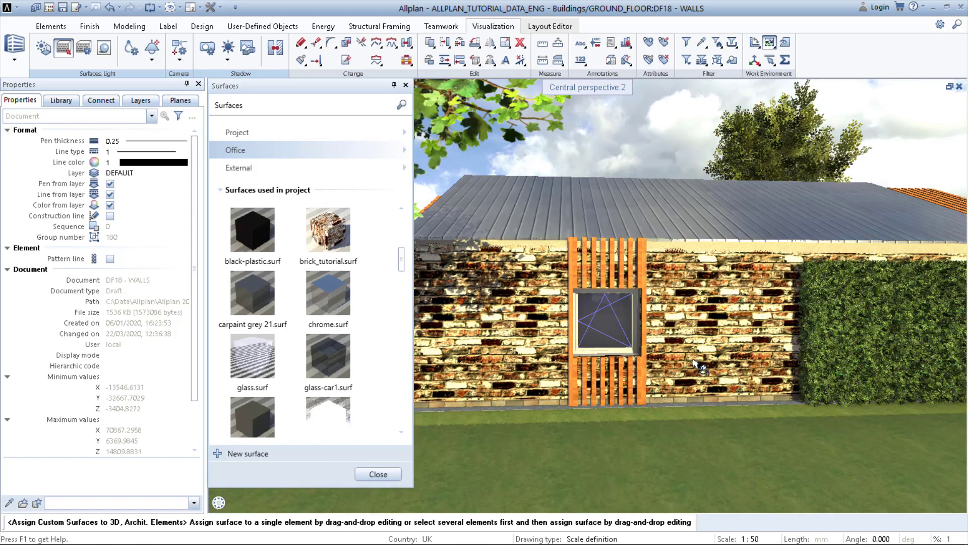
Close the surfaces panel and move the camera along the house to face the brick wall
left_click(394, 477)
mouse_move(787, 388)
left_mouse_down()
mouse_move(791, 372)
mouse_move(787, 398)
left_mouse_up()
middle_click_drag(787, 398, 676, 353)
left_click_drag(675, 354, 671, 288)
middle_click_drag(671, 287, 644, 303)
left_click_drag(644, 302, 550, 290)
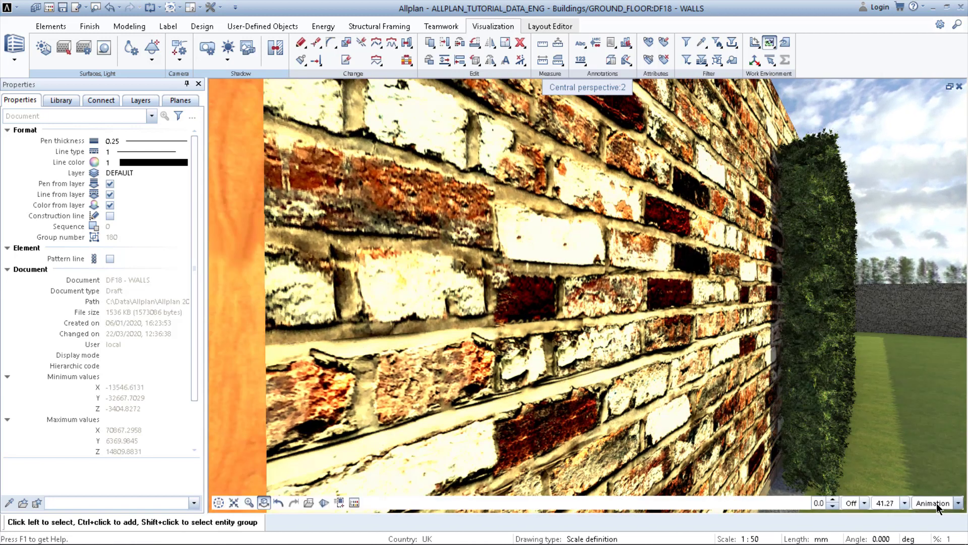
Switch the 3D viewport's view type to RTRender
left_click(937, 503)
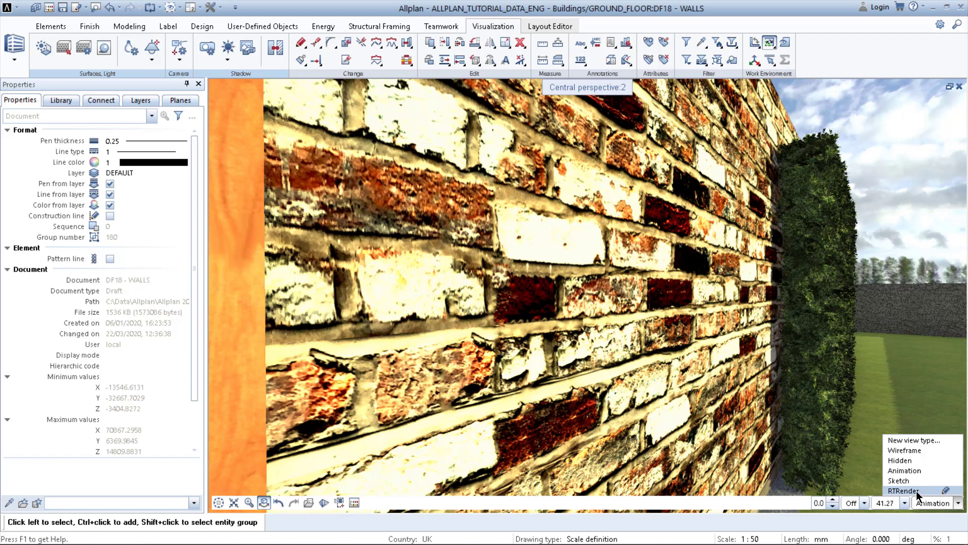
left_click(916, 492)
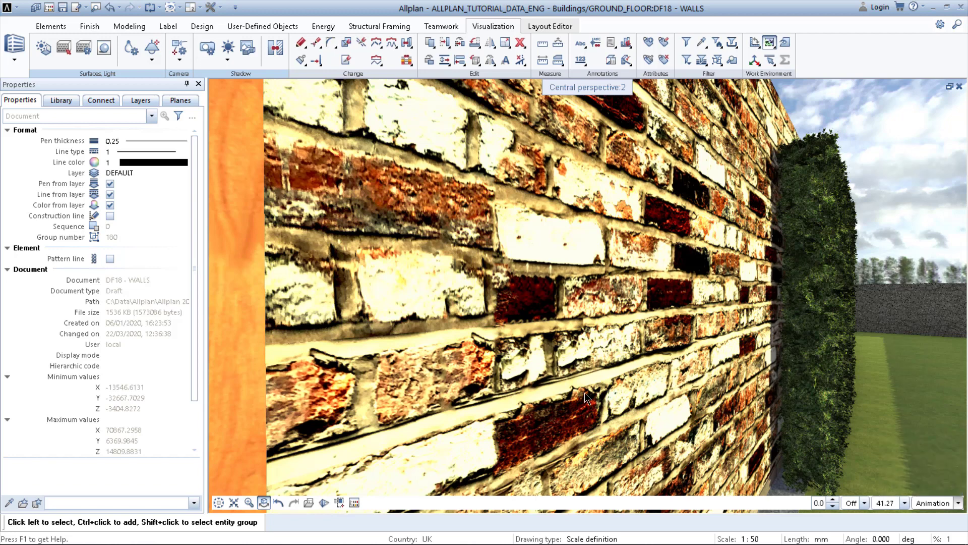